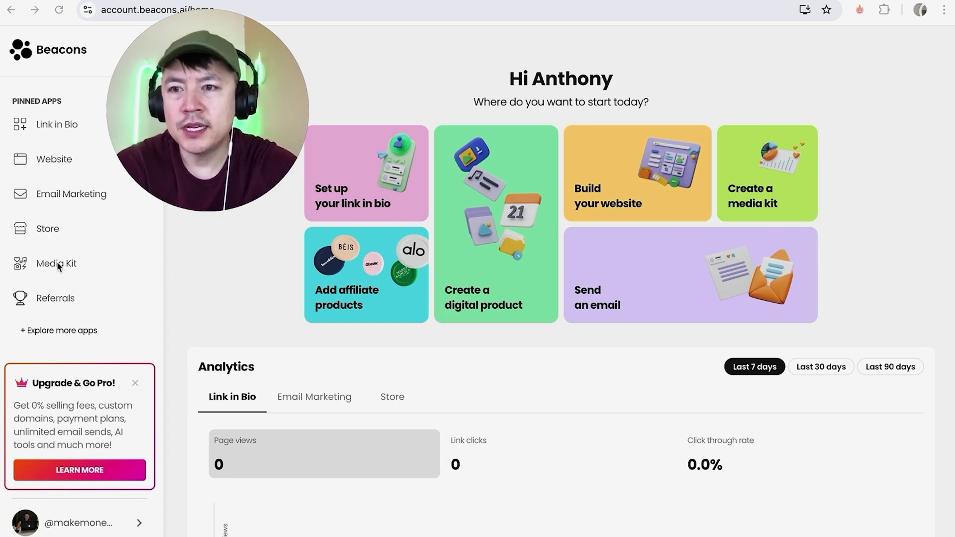
- Open the Store's My Products page and scroll down to the Create a product options
click(37, 228)
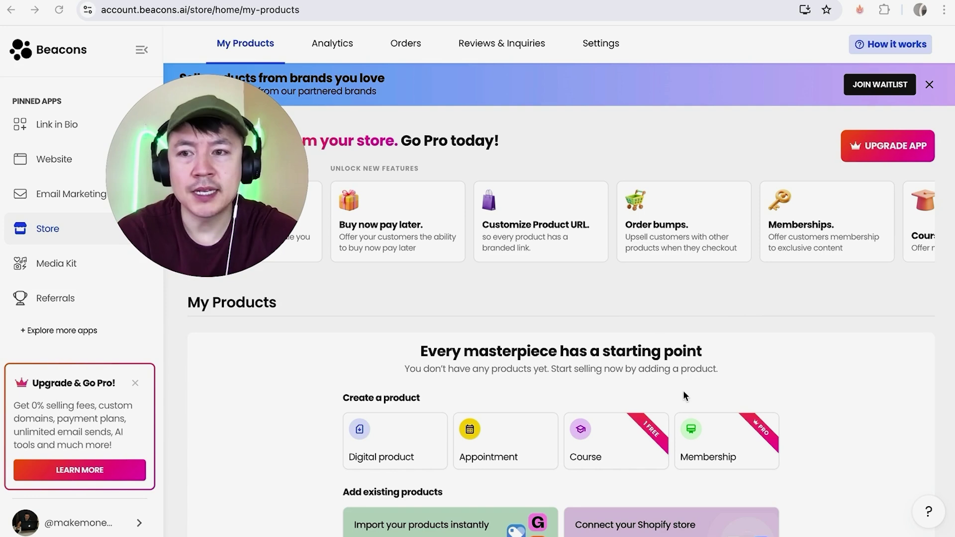
scroll(684, 393, down, 1)
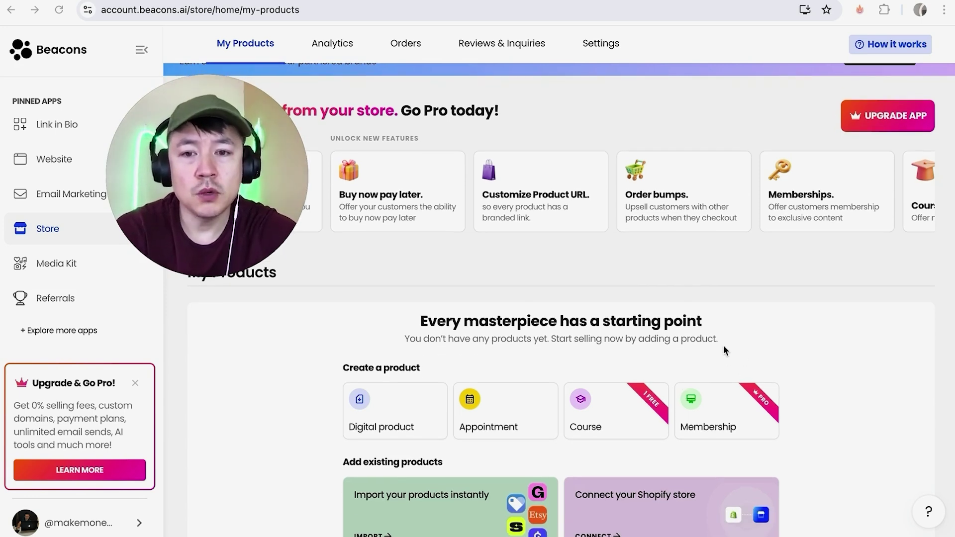
scroll(723, 346, down, 3)
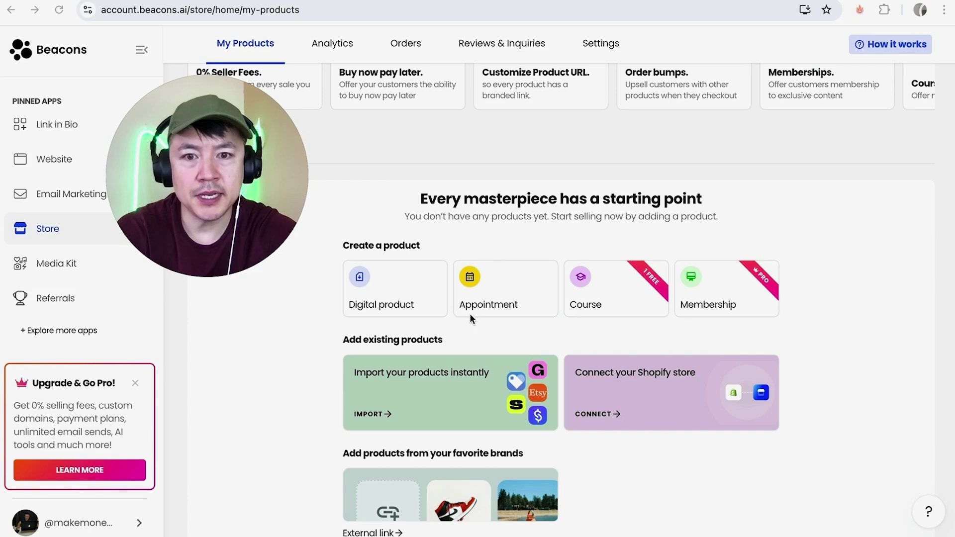
- Create an Appointment product and replace 'Untitled Appointment' with 'Youtube Sales Consult Call'
click(499, 285)
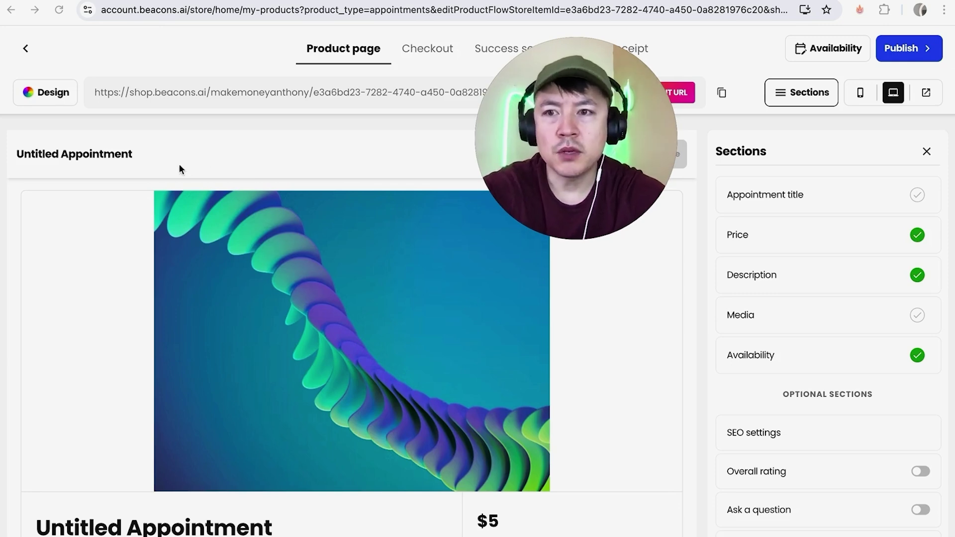
click(106, 158)
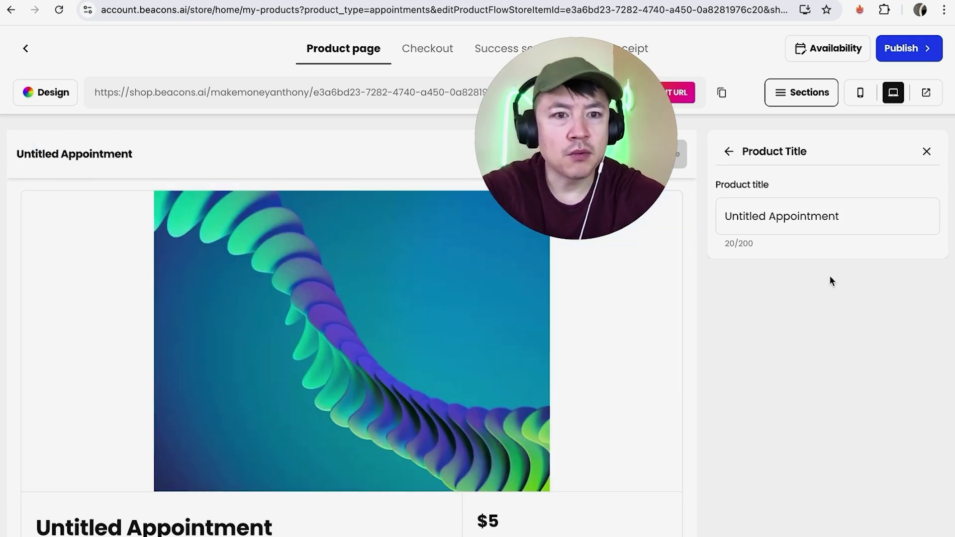
triple_click(849, 222)
click(841, 217)
triple_click(838, 216)
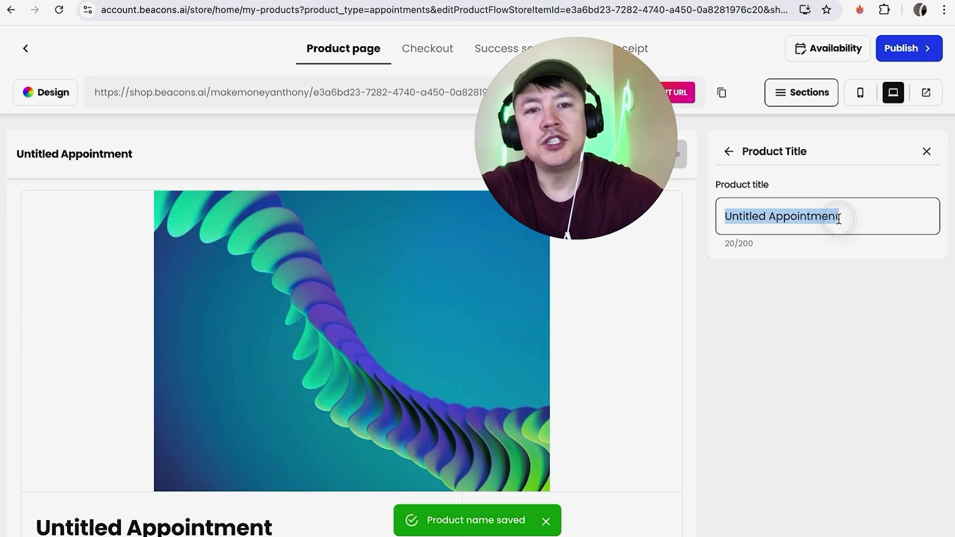
text(Youtube Sales Consult )
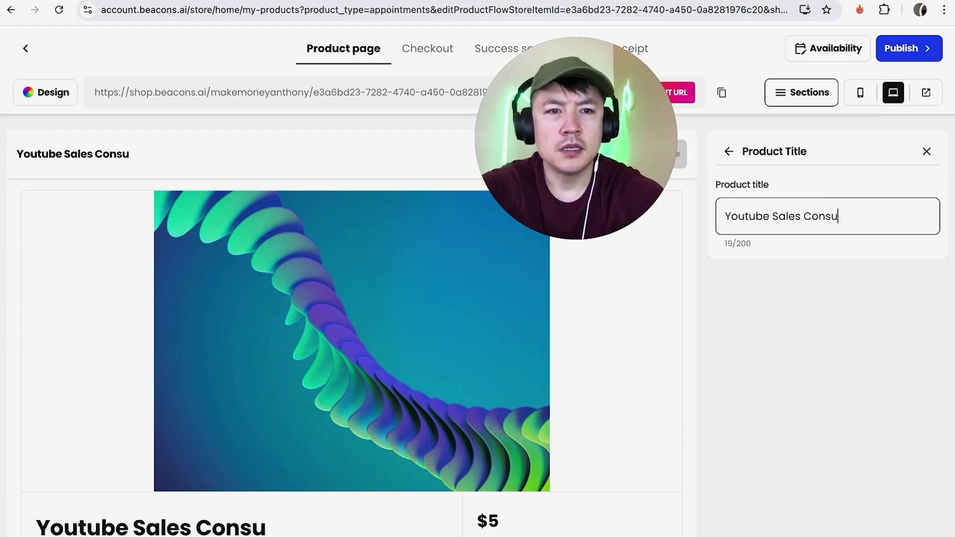
text(Call)
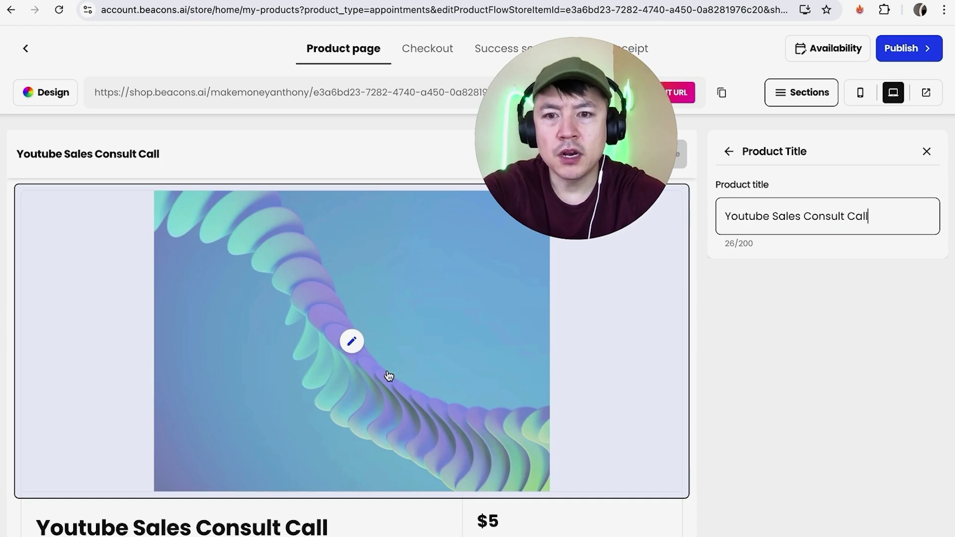
- Delete the default image from the appointment's Media panel, confirming the removal
click(314, 358)
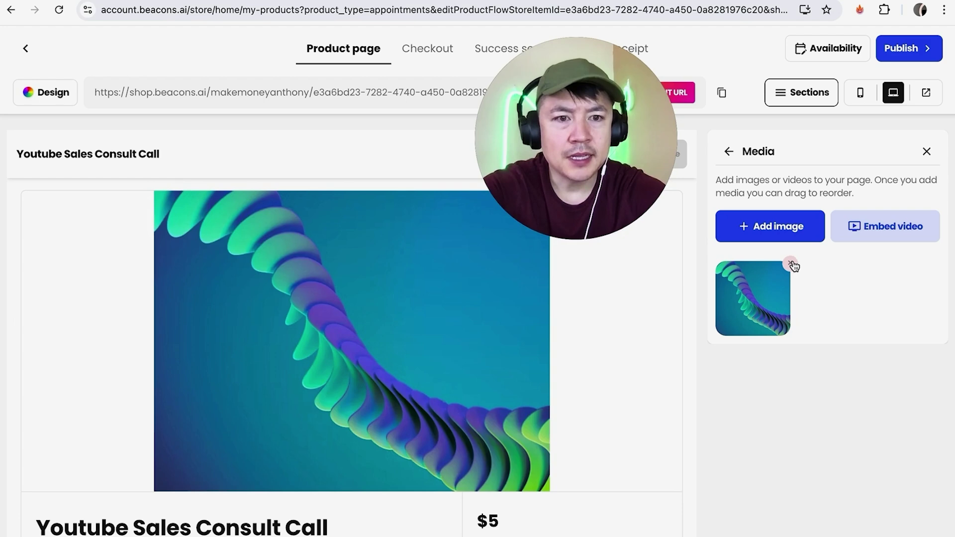
click(791, 264)
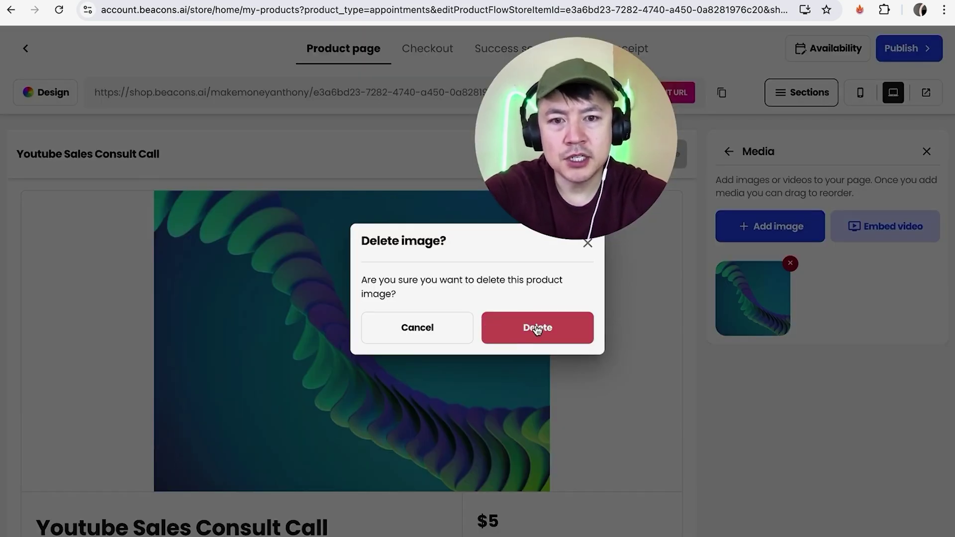
click(515, 328)
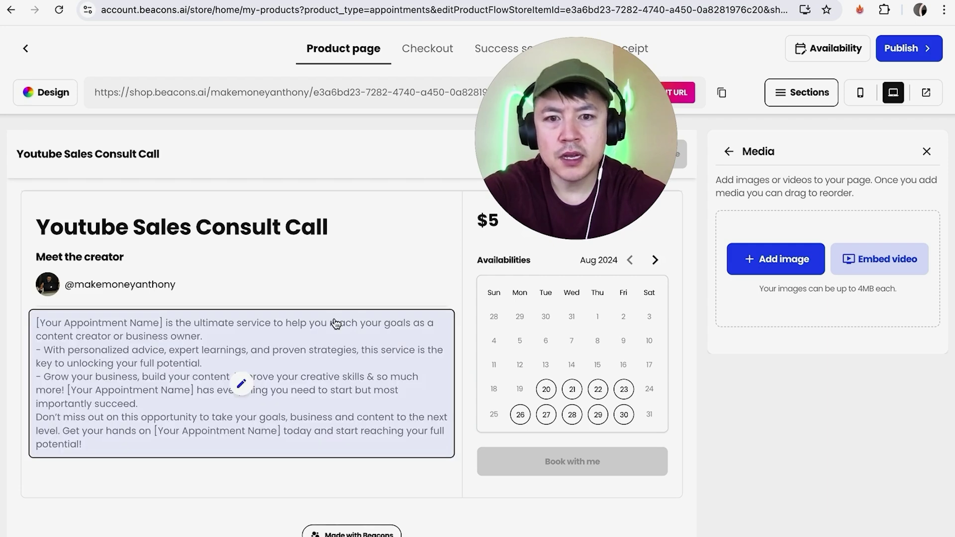
- Delete the '- With personalized advice' paragraph from the description
scroll(243, 329, down, 1)
scroll(246, 328, up, 1)
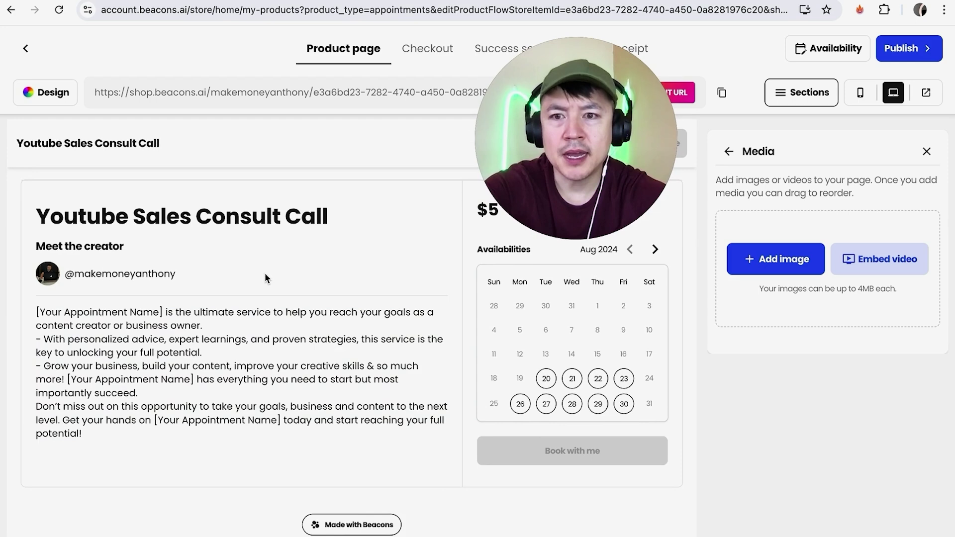
scroll(286, 277, down, 1)
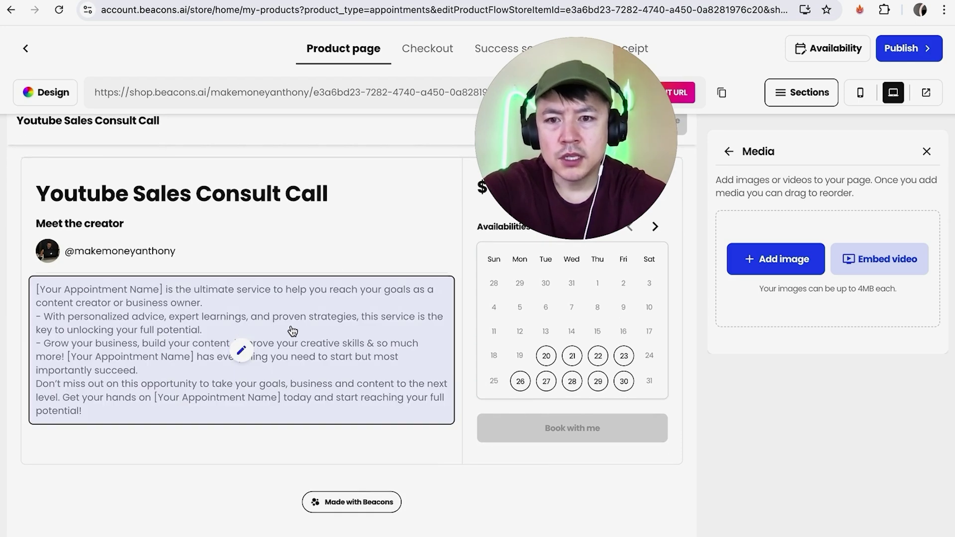
scroll(293, 332, down, 1)
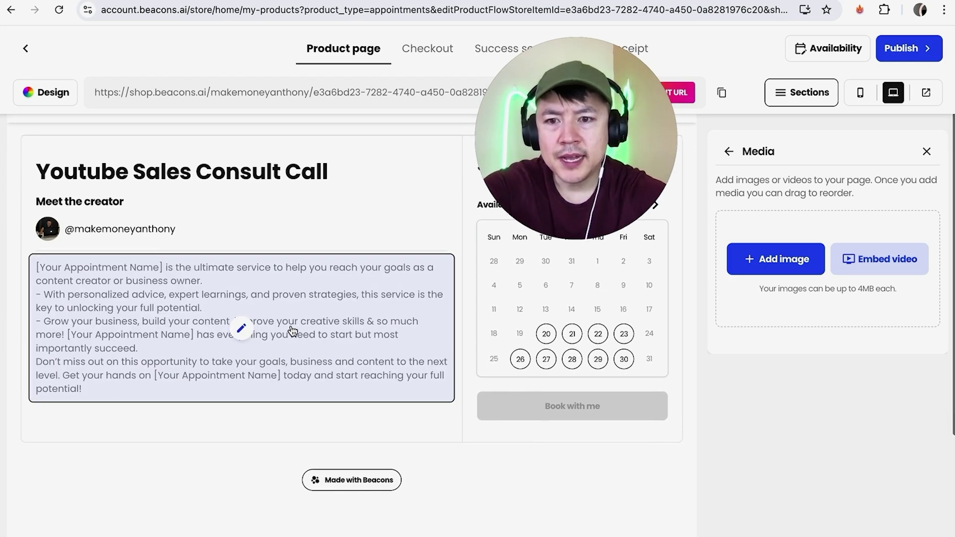
click(241, 331)
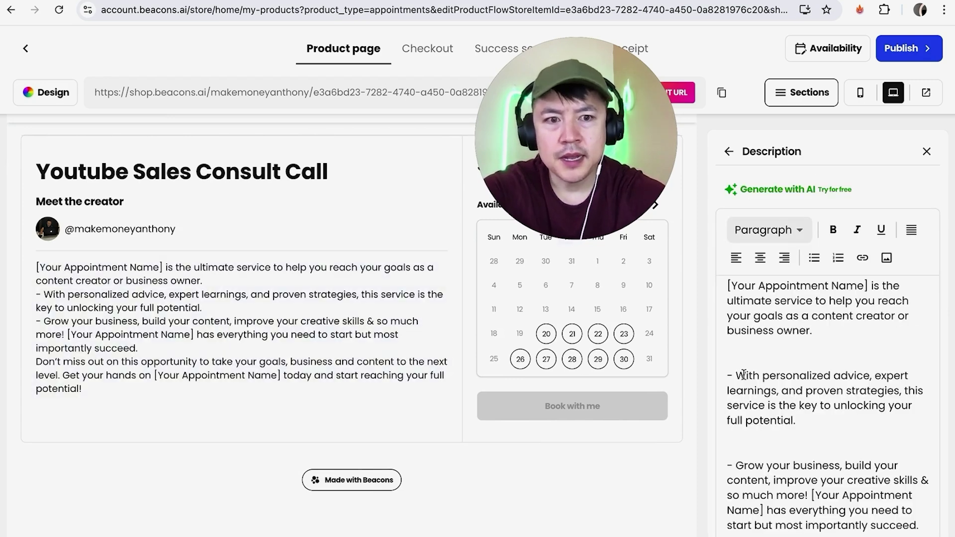
drag(796, 421, 762, 376)
key(BackSpace)
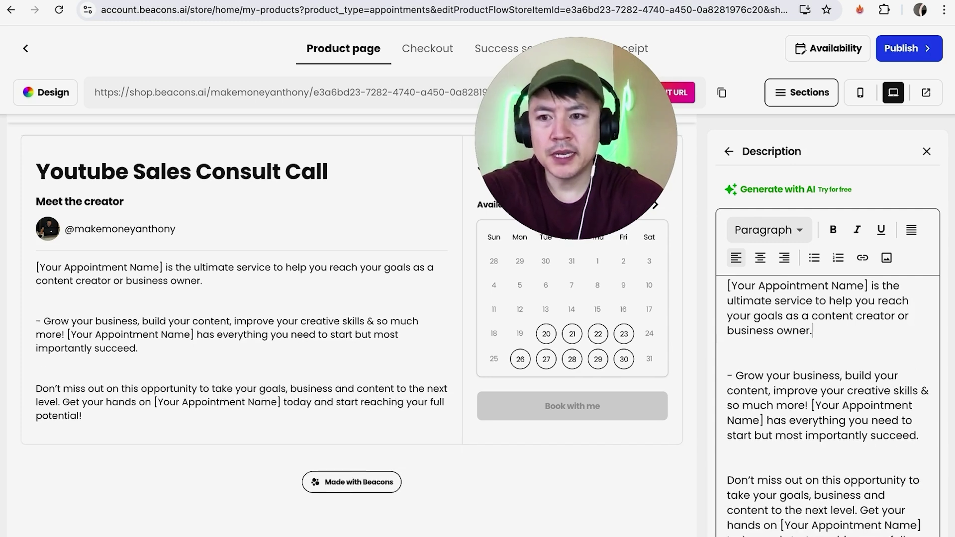
- Change the growth line to read '- Grow your YOUTUBE CHANNEL NOW! I AM AN EXPERT!'
drag(920, 437, 794, 376)
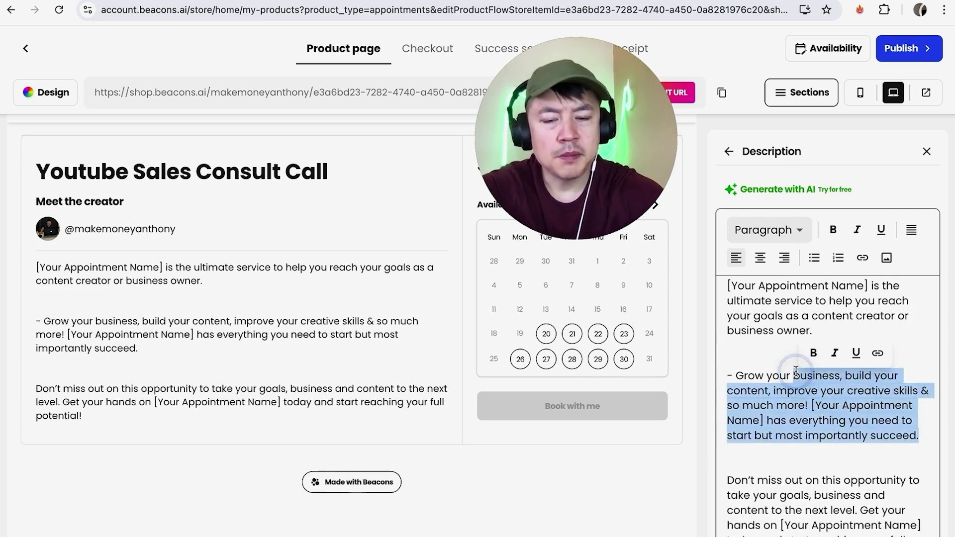
text(YOUTUBE CHANNEL NOW! IAM A)
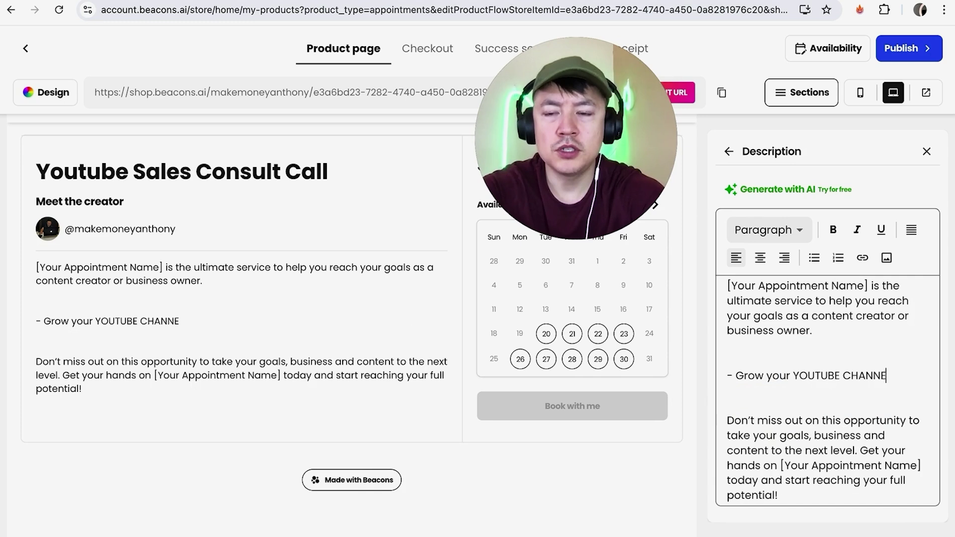
key(BackSpace)
key(BackSpace)
key(BackSpace)
key(BackSpace)
text(AM AN EXPERT!)
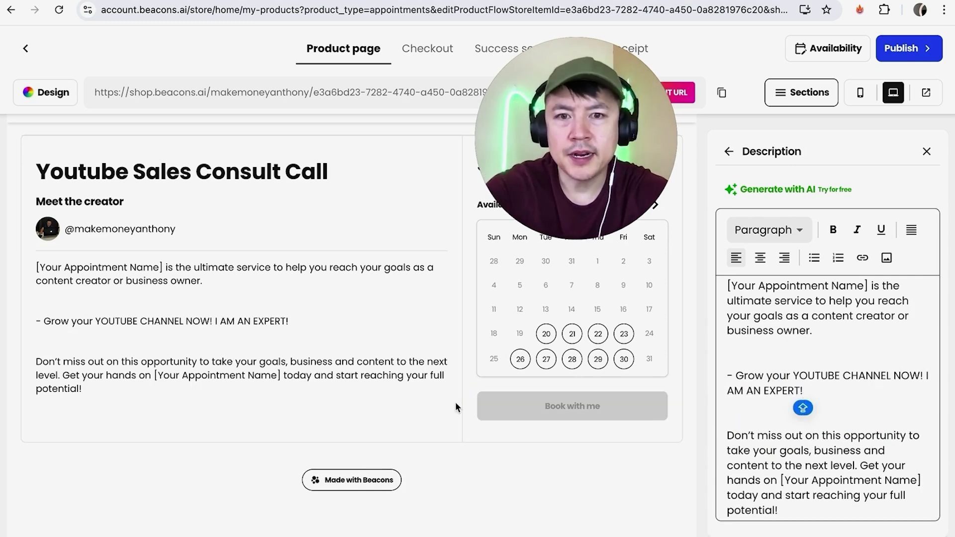
- Try the pricing options, then switch to sale pricing with a 1000 original price
click(738, 157)
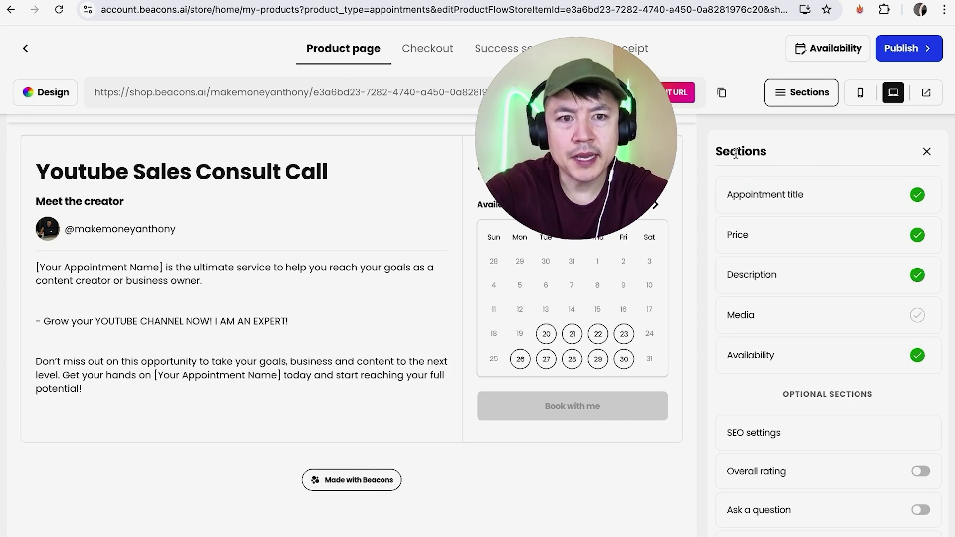
scroll(395, 306, down, 2)
scroll(396, 306, up, 3)
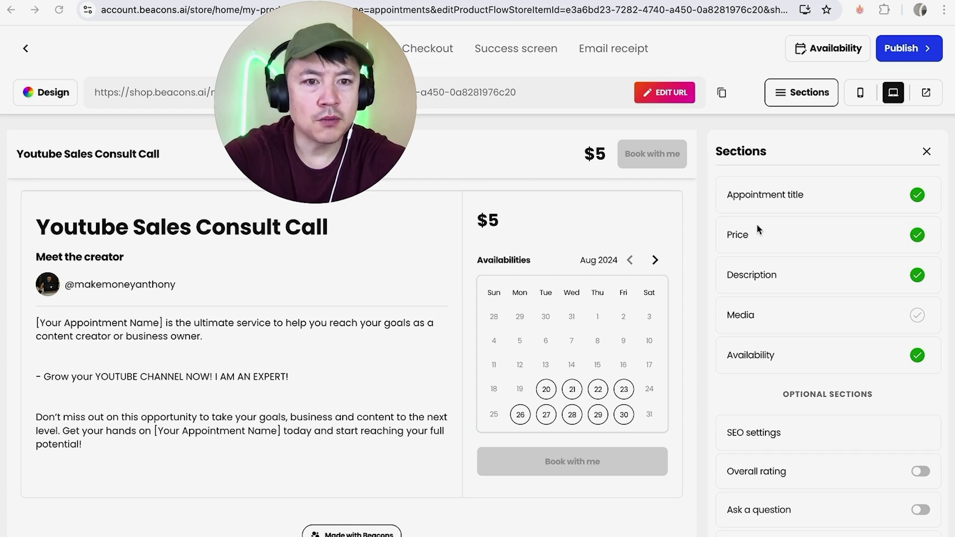
click(801, 239)
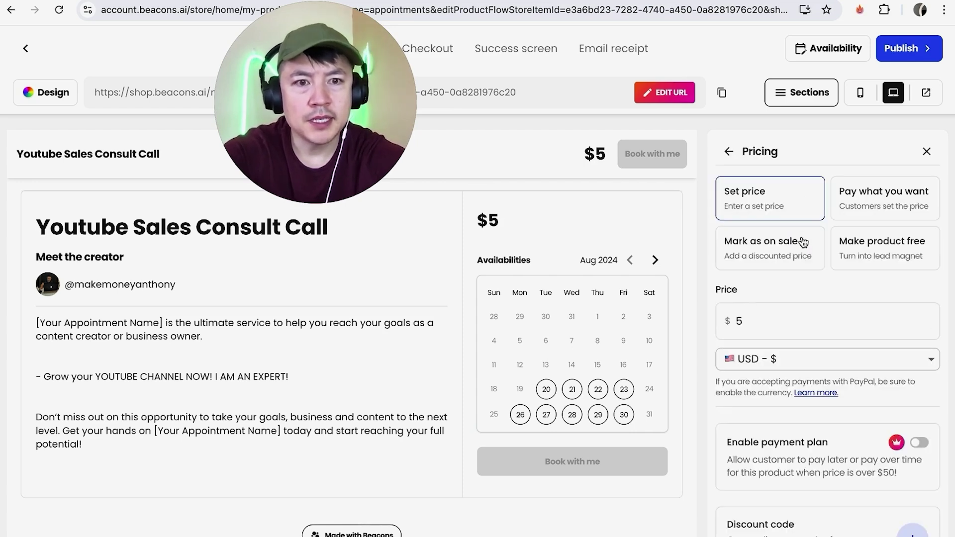
click(760, 322)
text(00)
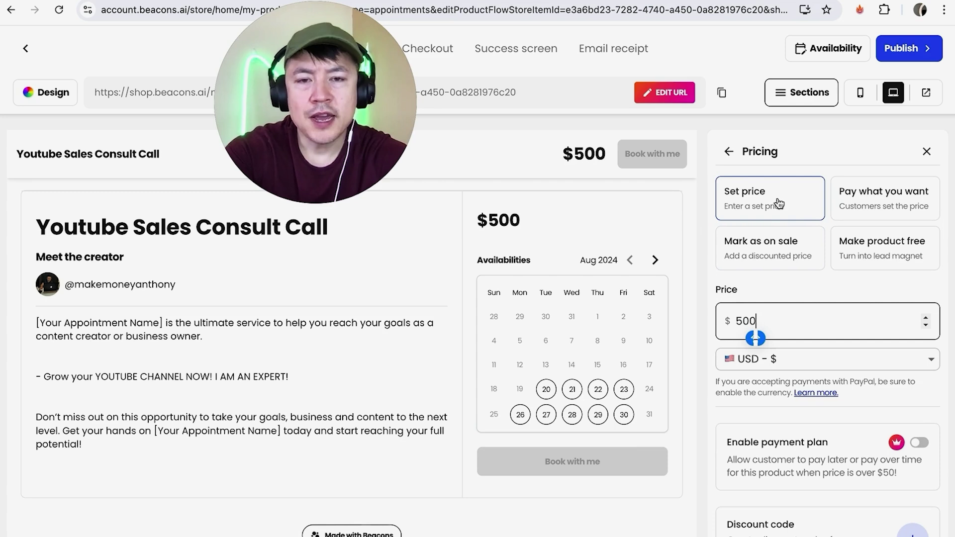
click(870, 204)
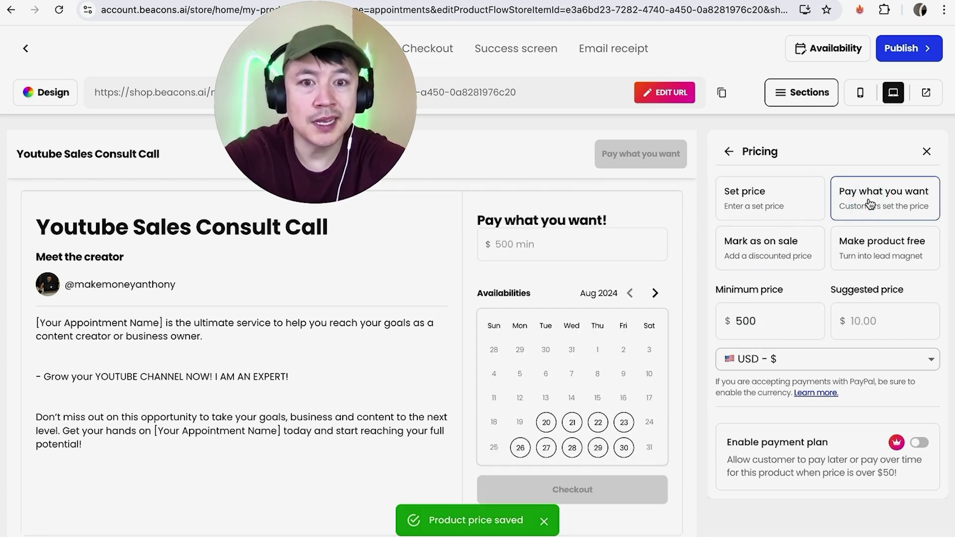
click(779, 255)
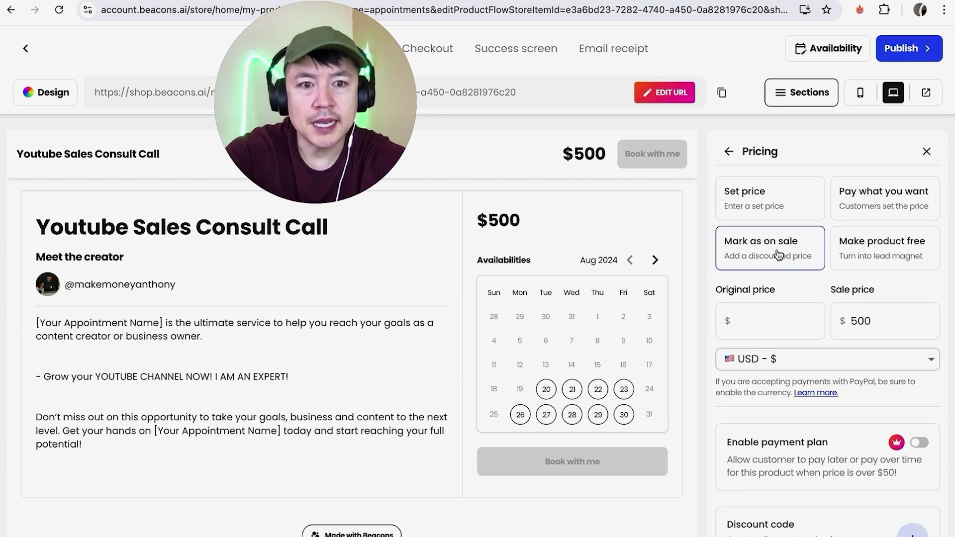
click(755, 321)
text(10)
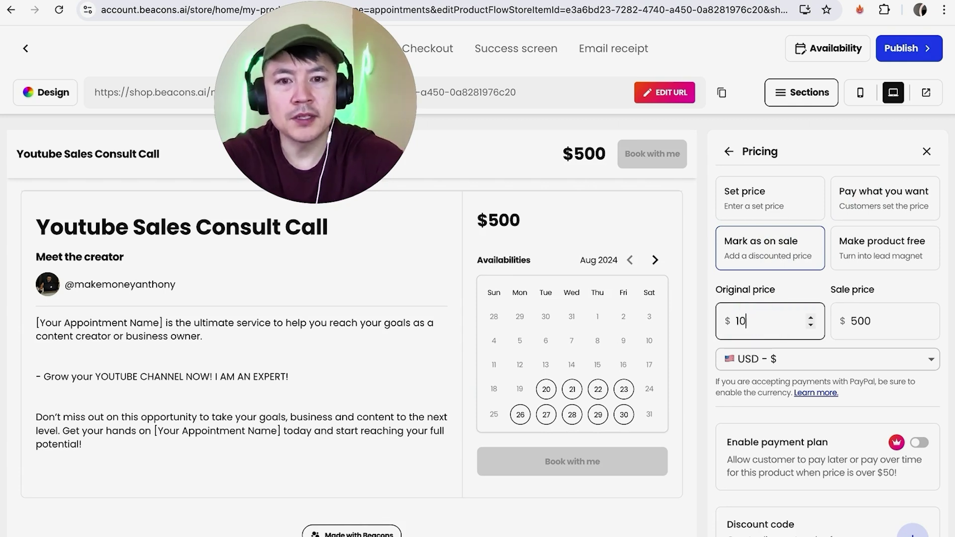
text(00)
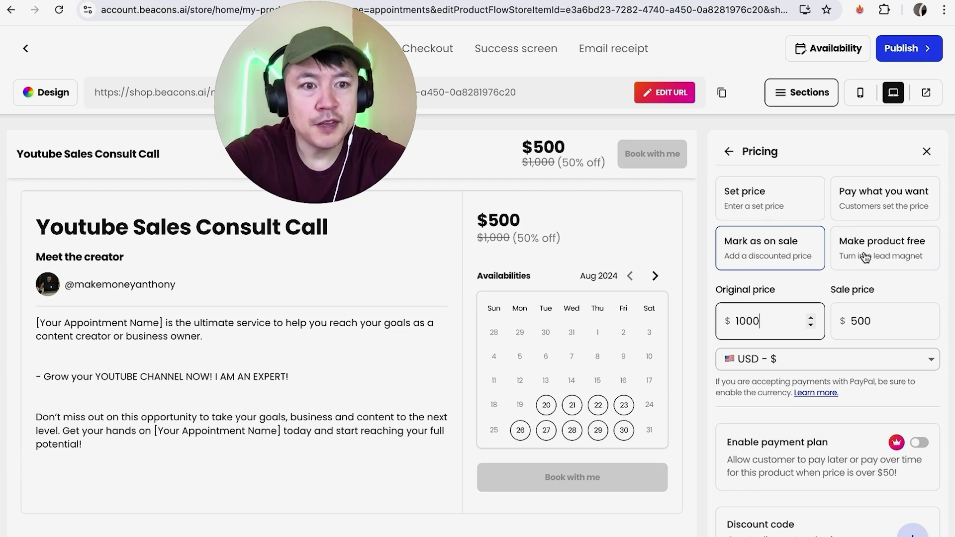
- Set the sale pricing to an original price of $1000 and a sale price of $500
click(866, 257)
click(780, 248)
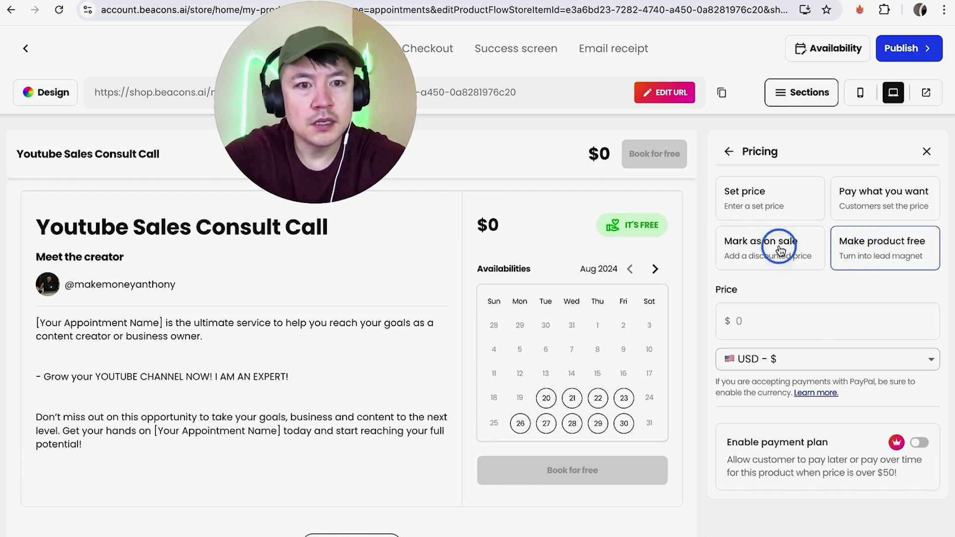
click(770, 324)
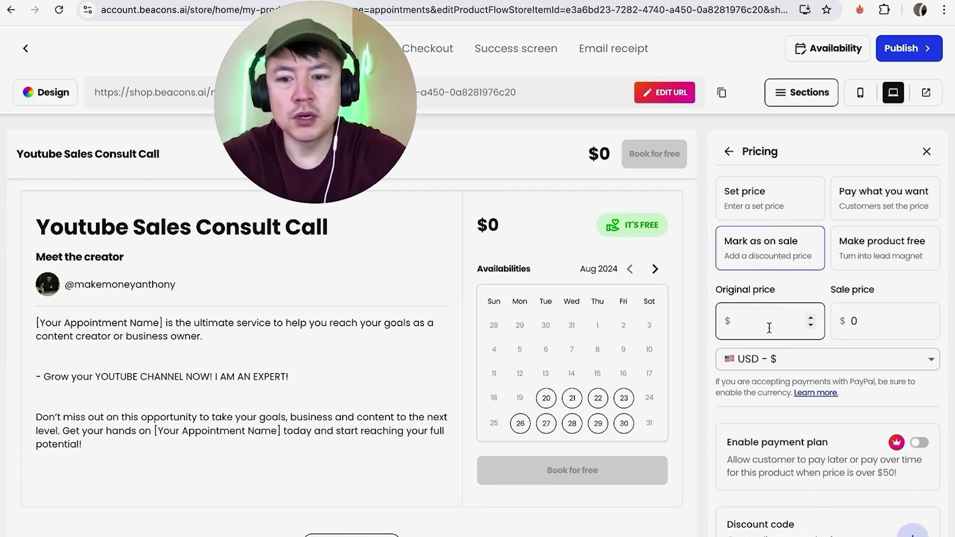
text(1000)
click(871, 322)
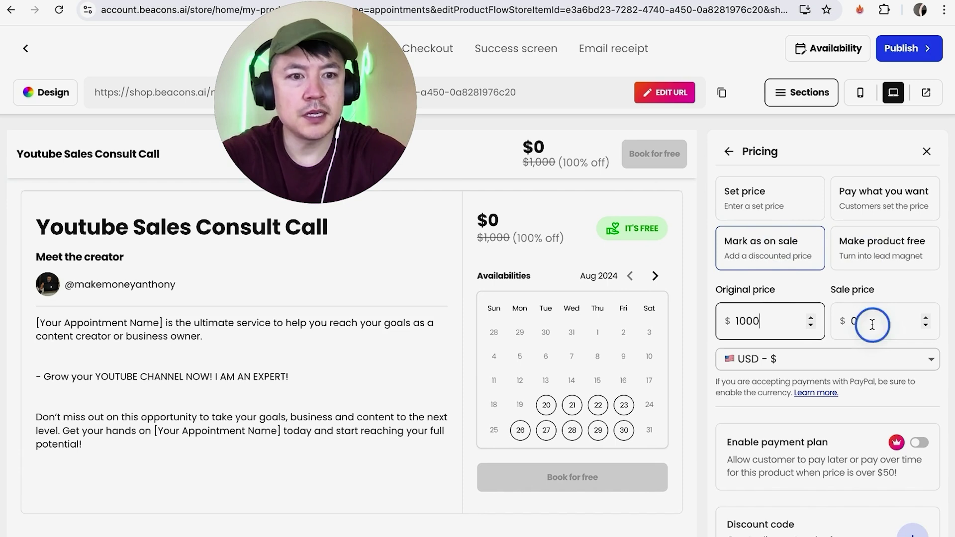
key(BackSpace)
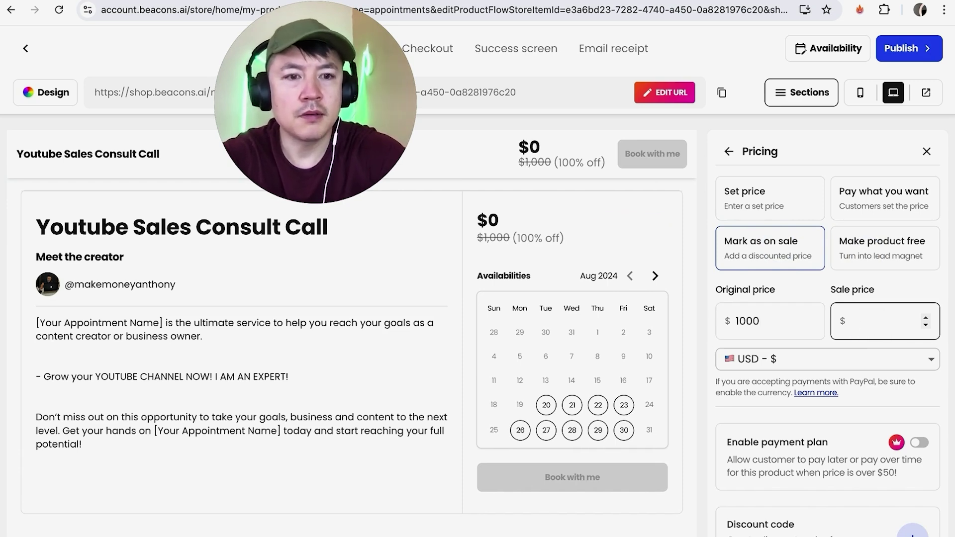
text(5000)
key(BackSpace)
- Add and save discount code YOUTUBE50 giving 50% off
scroll(739, 399, down, 1)
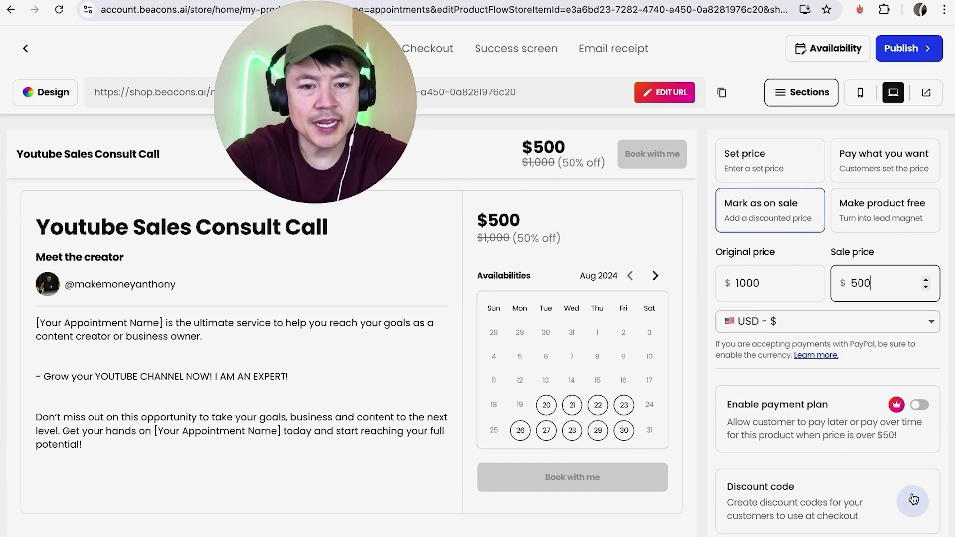
click(912, 500)
click(777, 399)
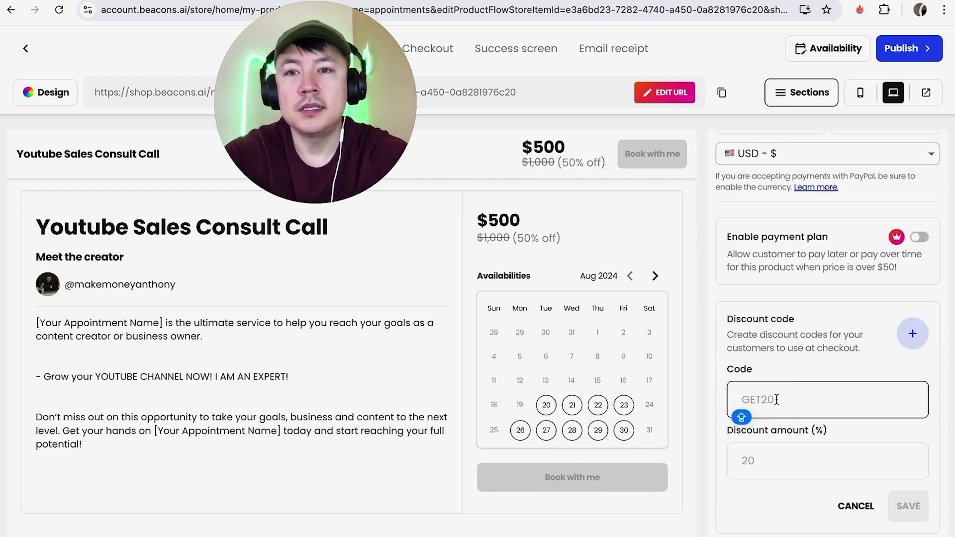
text(YOUTUBE50)
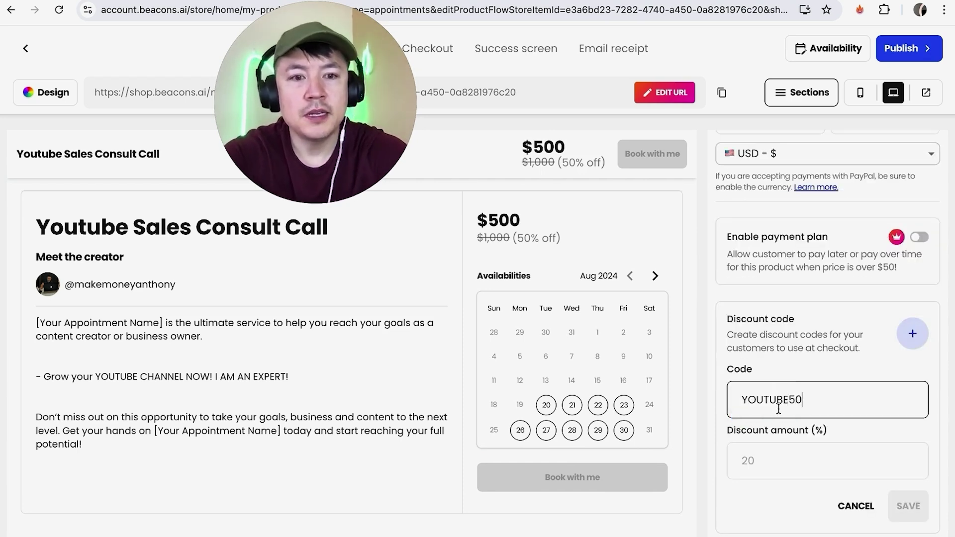
click(754, 462)
text(50)
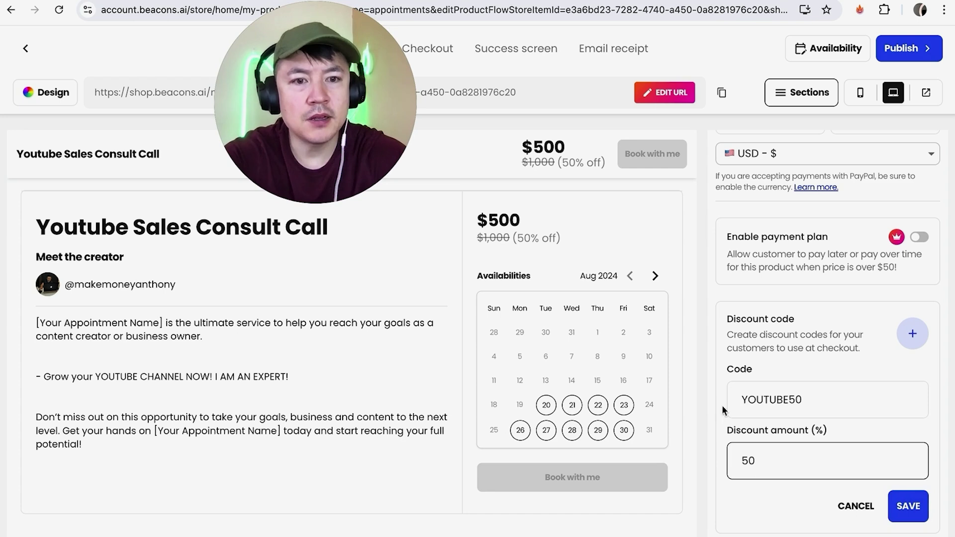
click(909, 506)
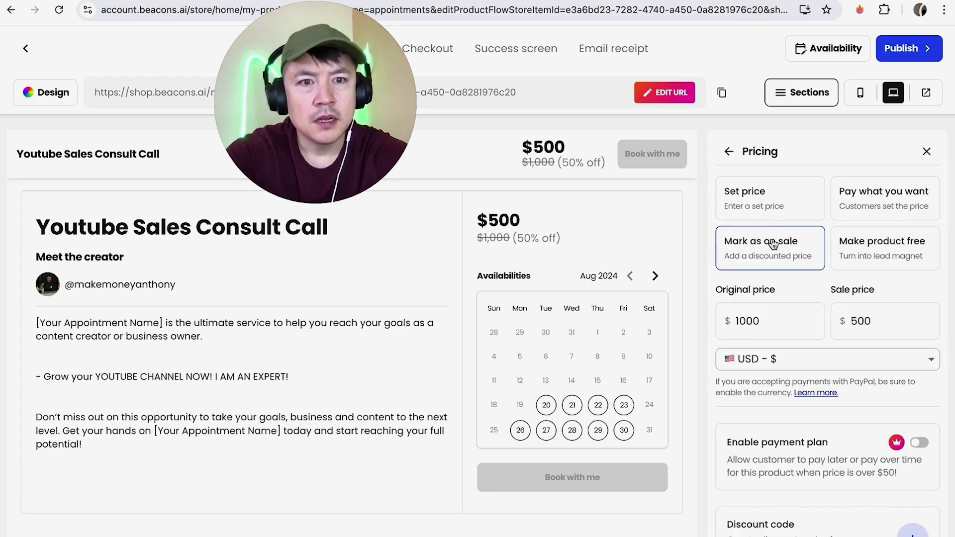
- Set availability to 45-minute sessions bookable up to 3 days into the future
click(730, 151)
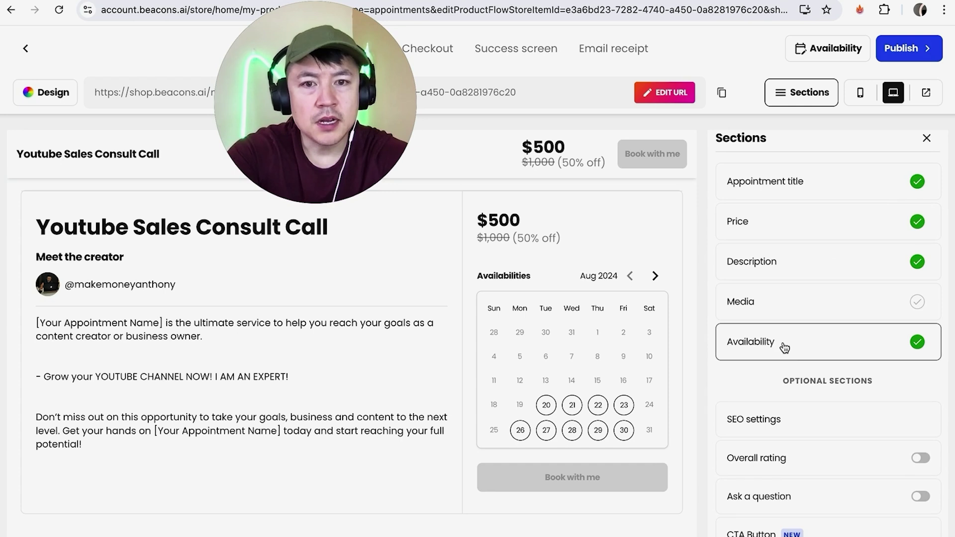
click(784, 346)
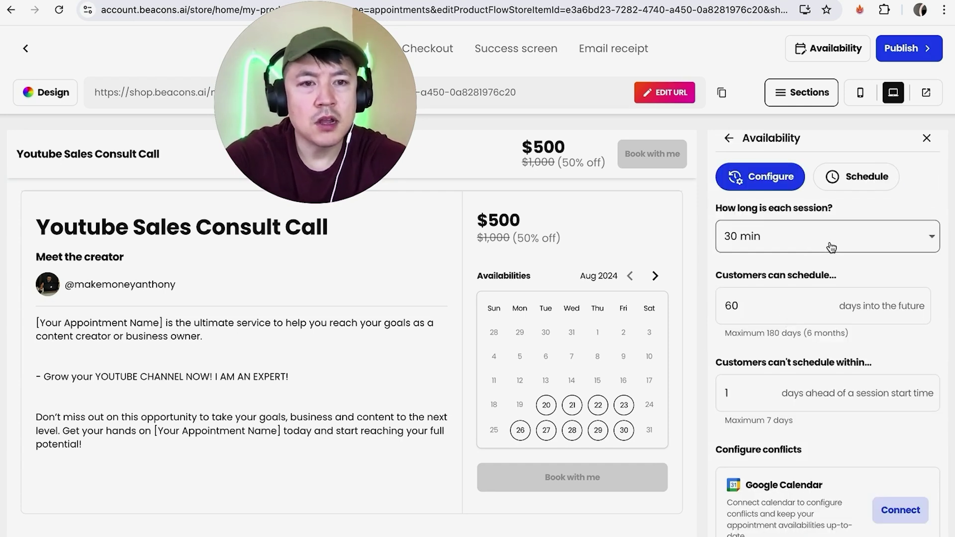
click(818, 242)
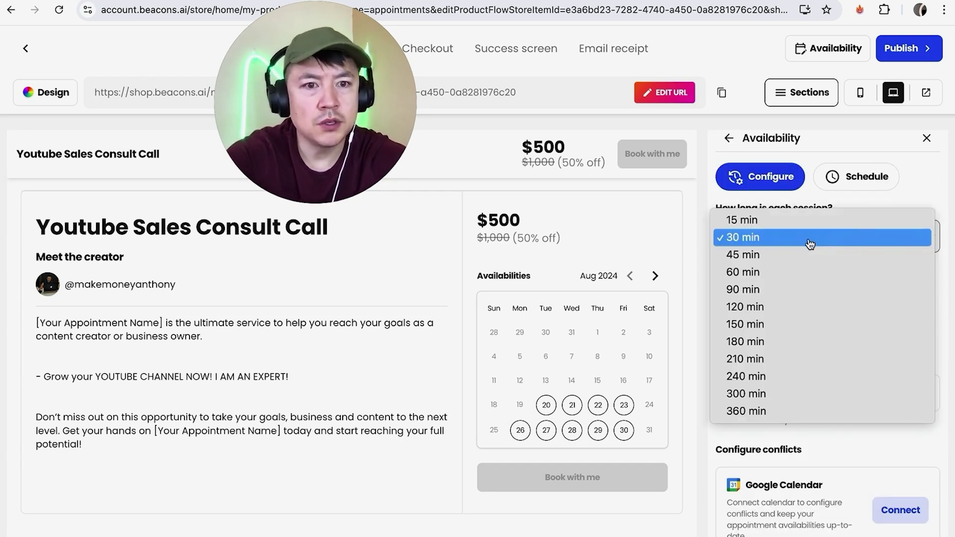
click(786, 256)
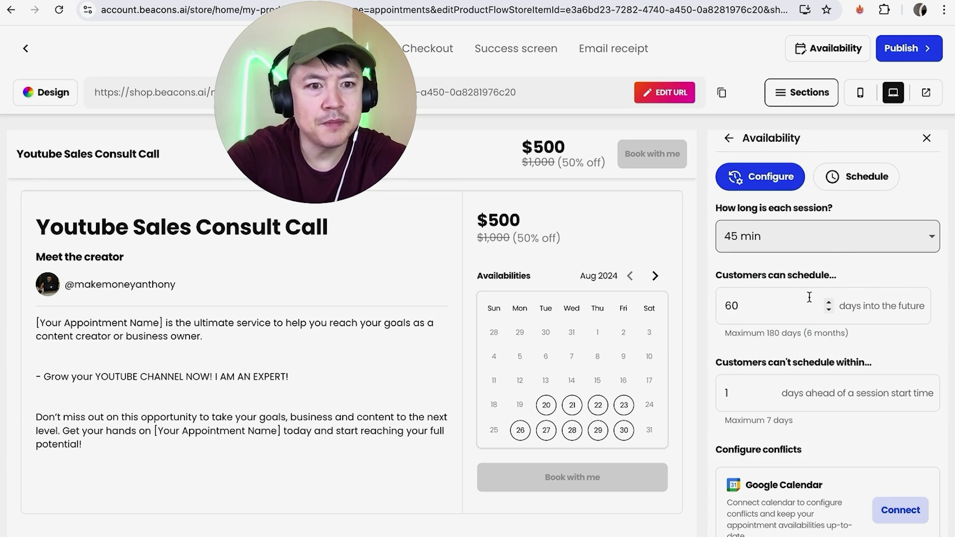
double_click(741, 305)
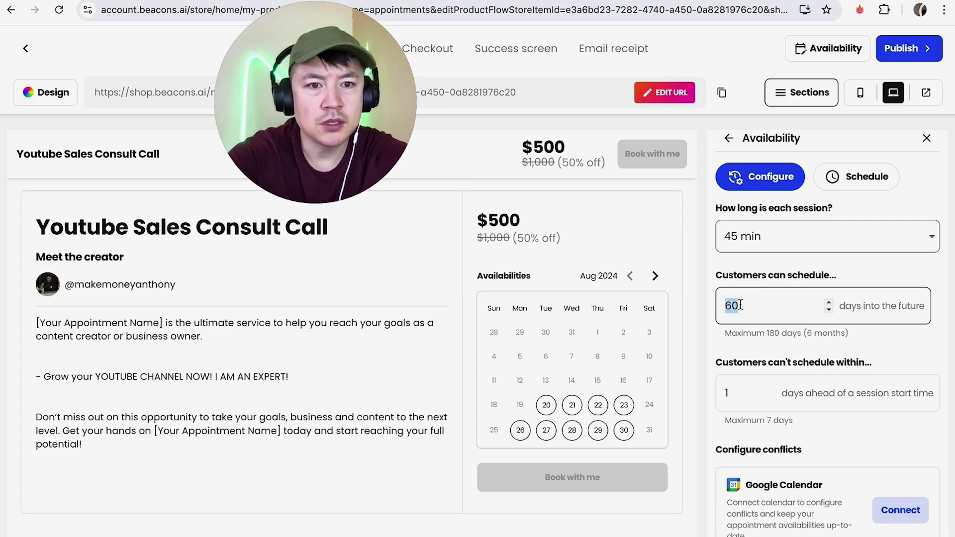
text(3)
click(786, 348)
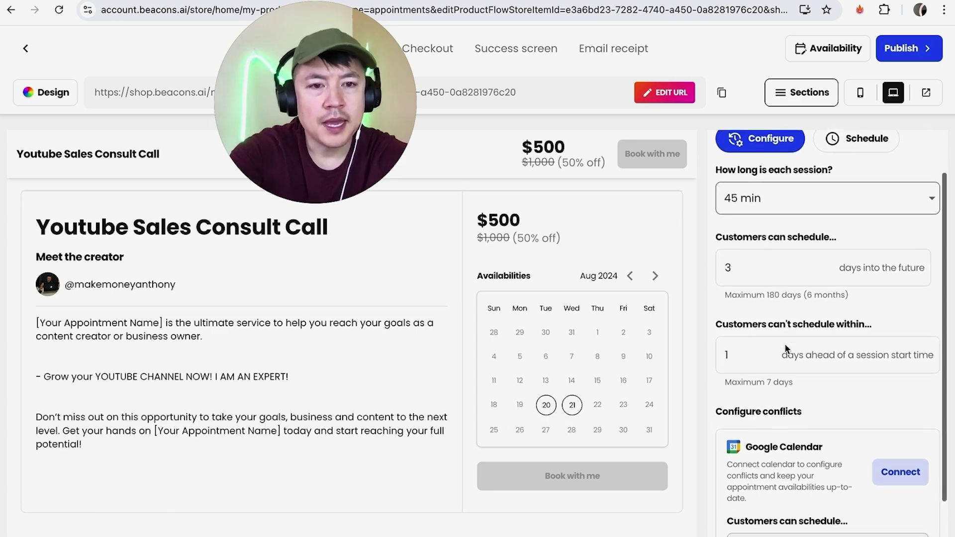
- Keep the minimum booking notice at 1 day after briefly trying 0 days
scroll(785, 349, down, 1)
click(738, 327)
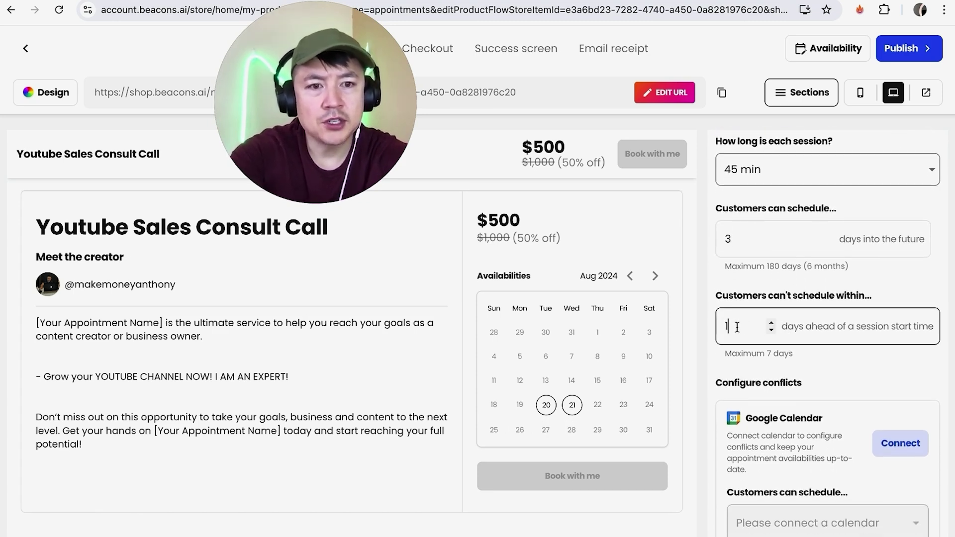
click(770, 321)
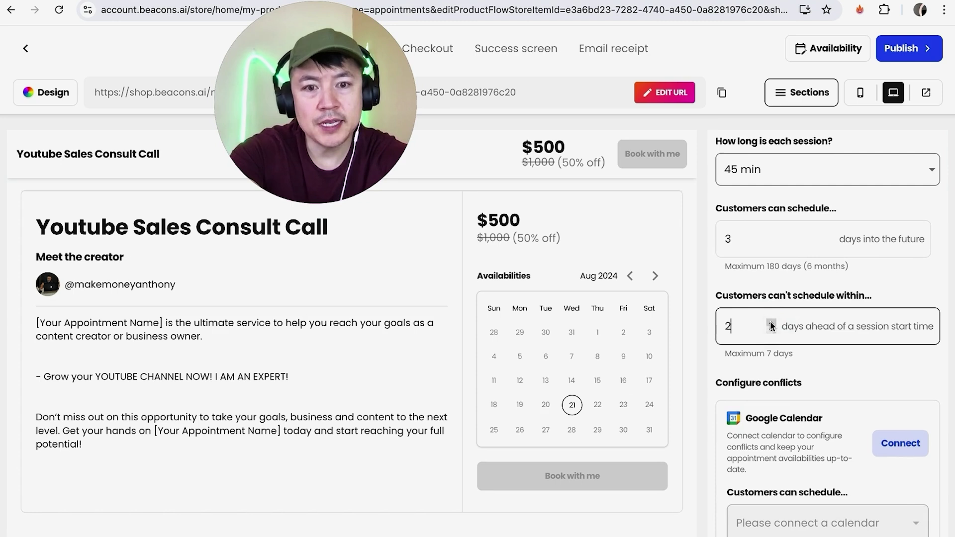
click(770, 330)
click(771, 330)
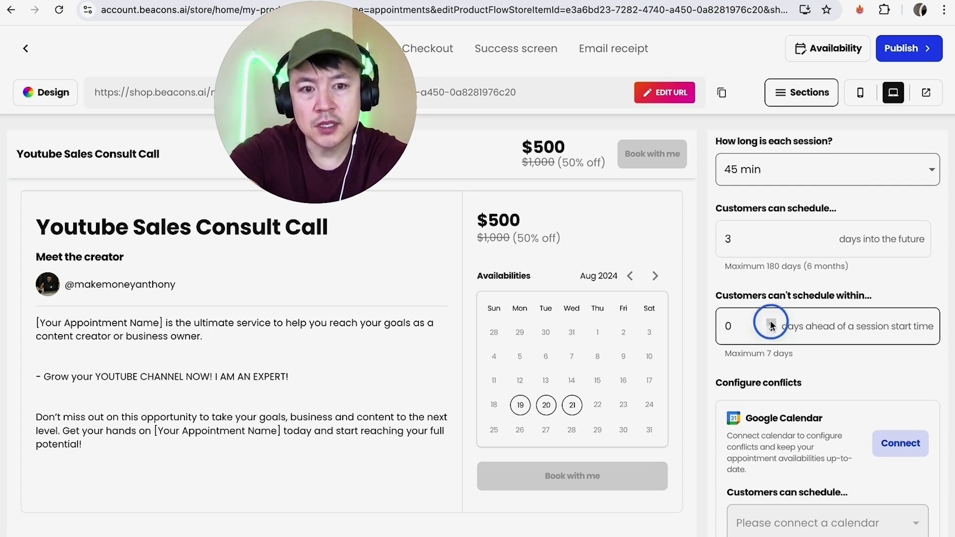
click(771, 322)
scroll(796, 353, down, 1)
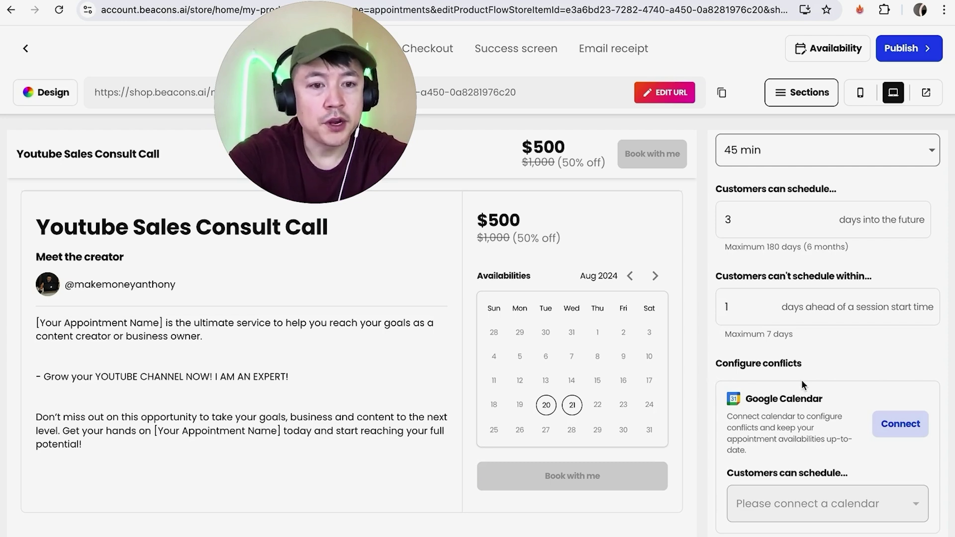
scroll(707, 351, up, 2)
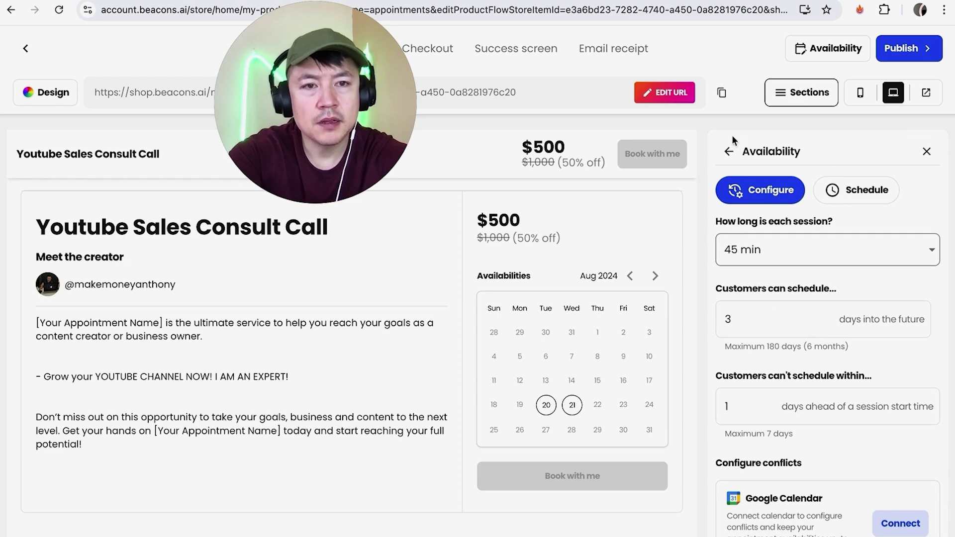
click(729, 155)
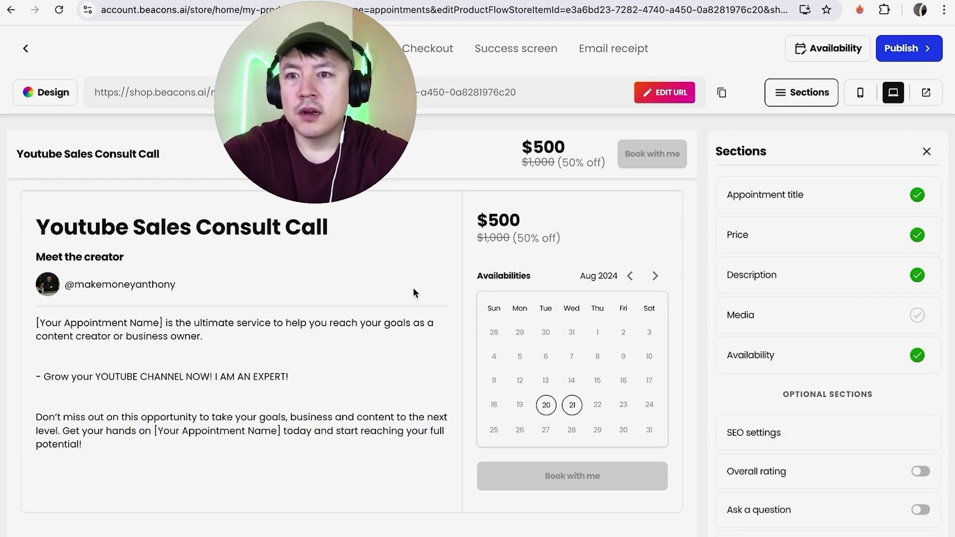
scroll(416, 309, down, 2)
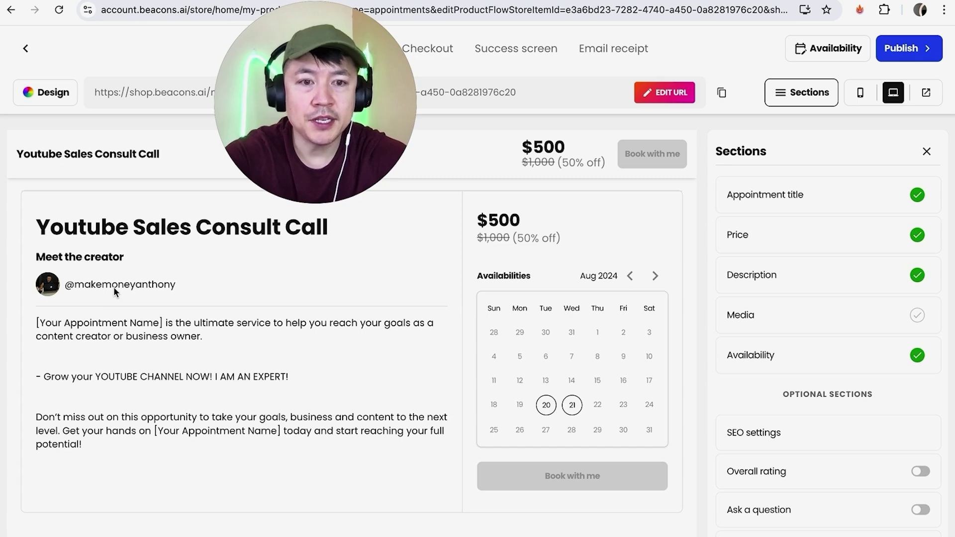
- Compare the Original, Landscape and Dynamic design layouts and settle on Landscape
click(49, 93)
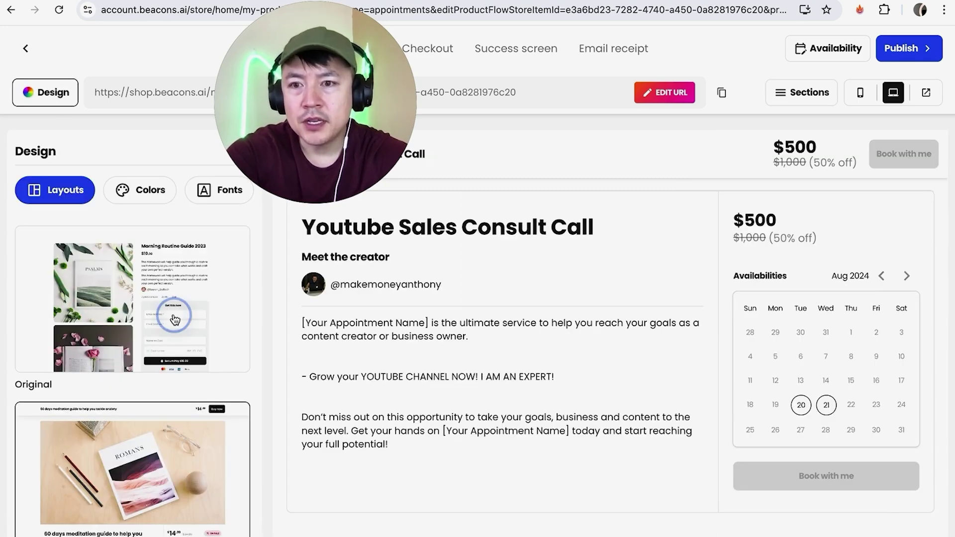
click(171, 314)
scroll(171, 319, down, 3)
click(174, 324)
scroll(164, 349, down, 2)
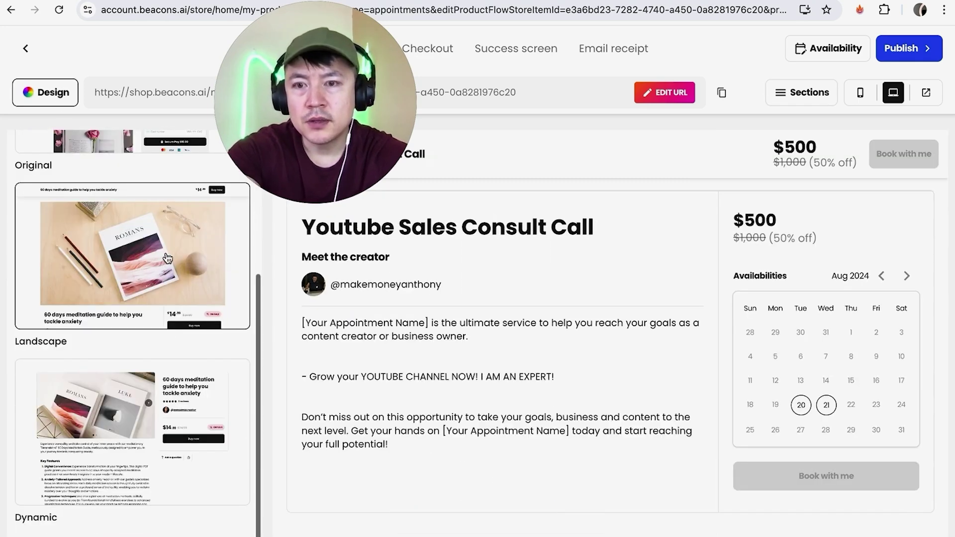
click(147, 398)
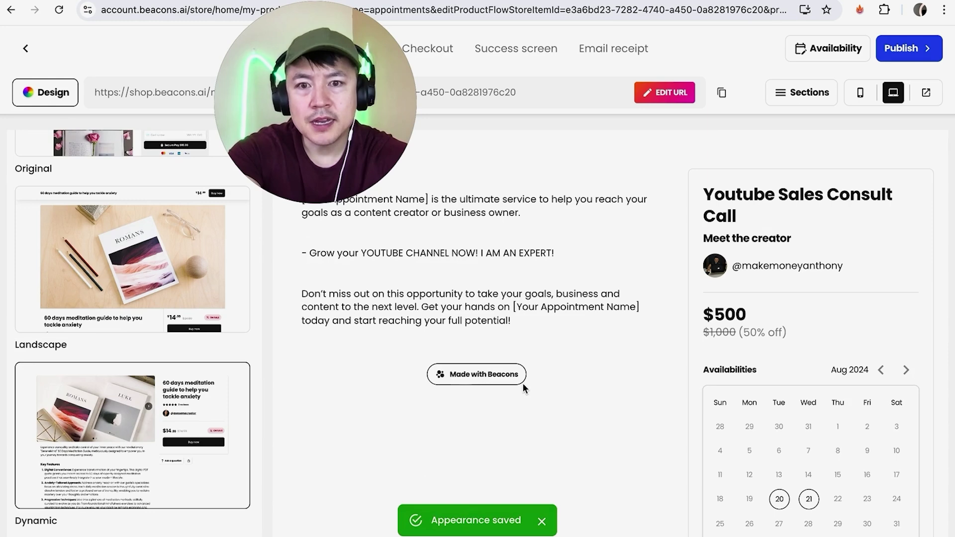
scroll(160, 444, up, 5)
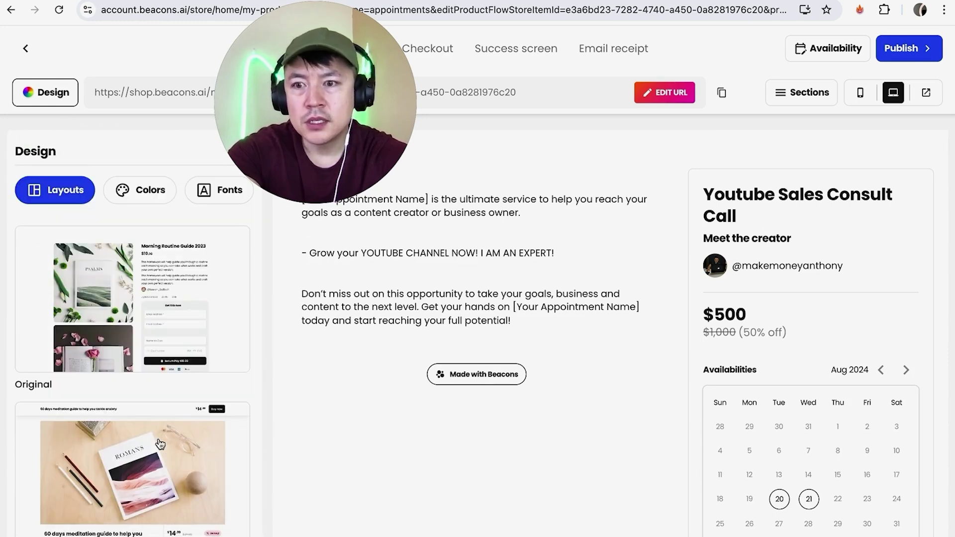
scroll(145, 423, down, 2)
click(130, 396)
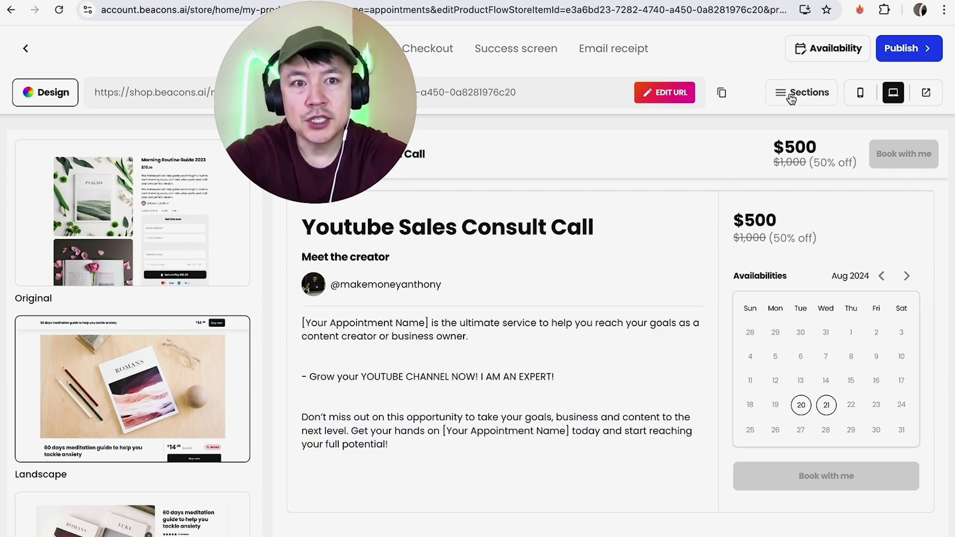
- Open the Reviews section settings and go back to the Sections list
click(780, 92)
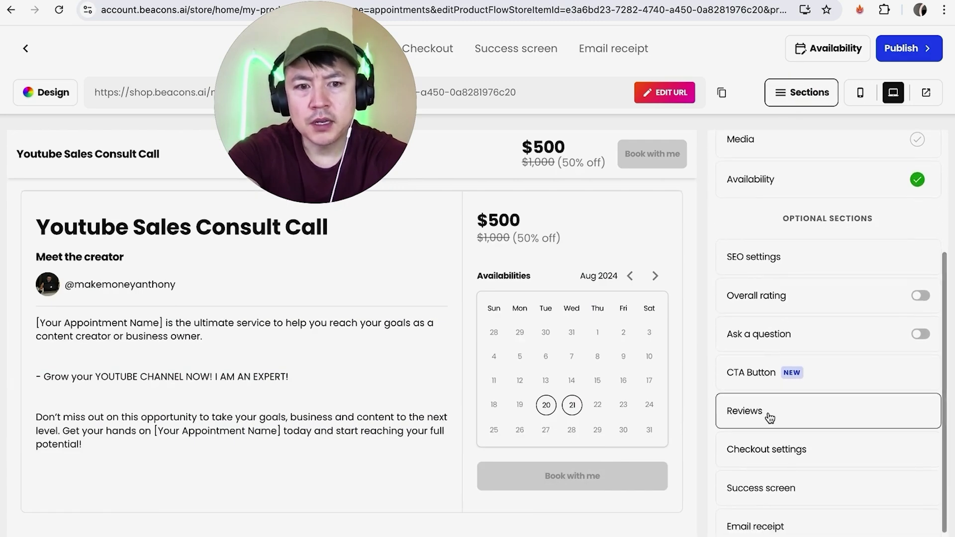
click(769, 418)
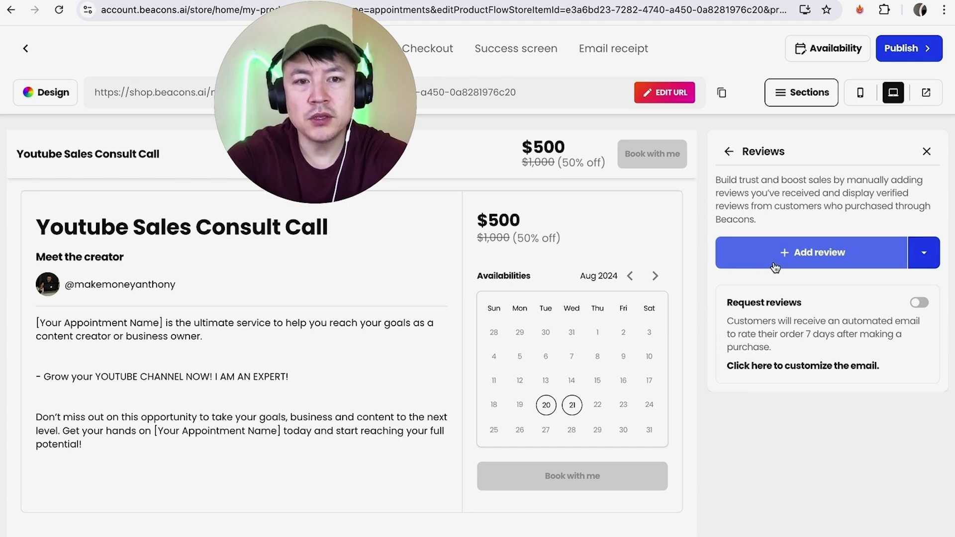
key(Escape)
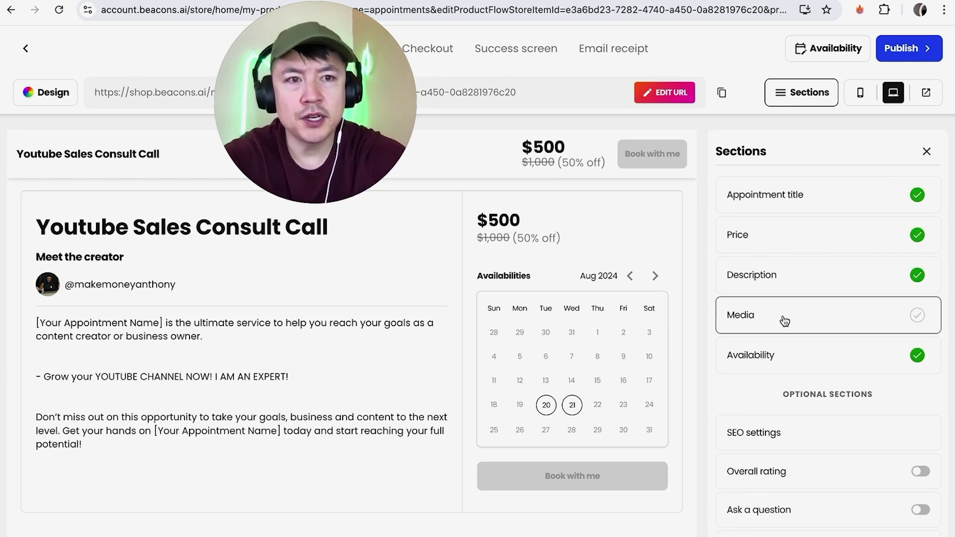
- Publish the consult call and check it's listed in My Products as a $500 appointment
click(913, 56)
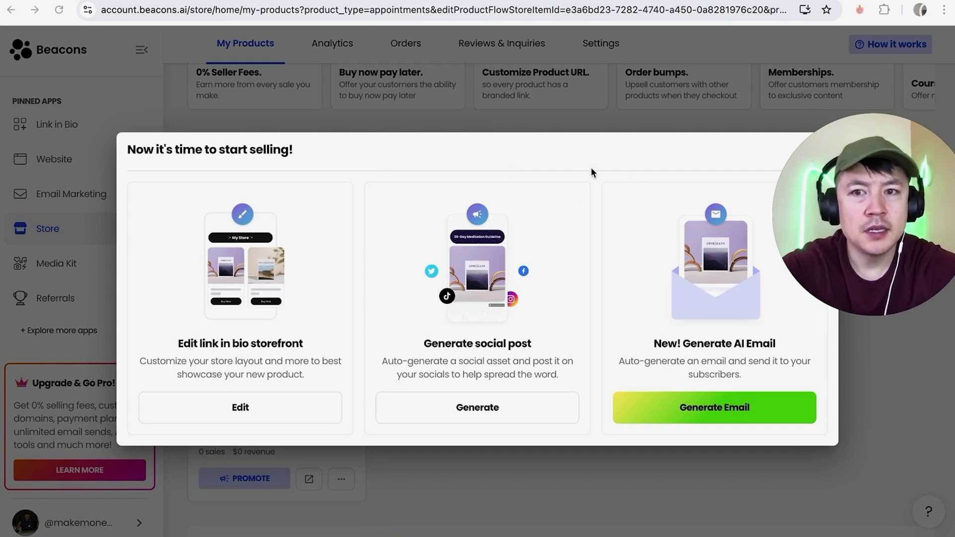
key(Escape)
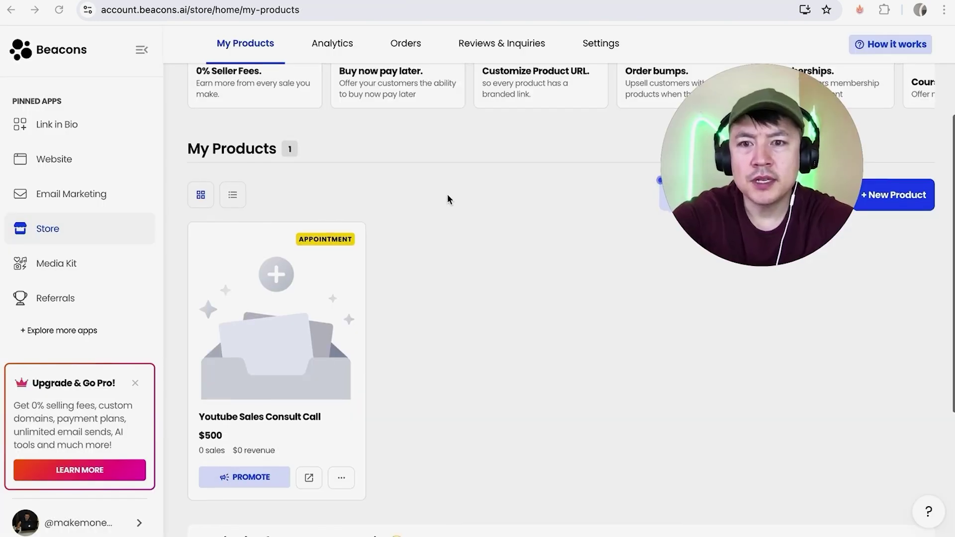
scroll(420, 198, down, 1)
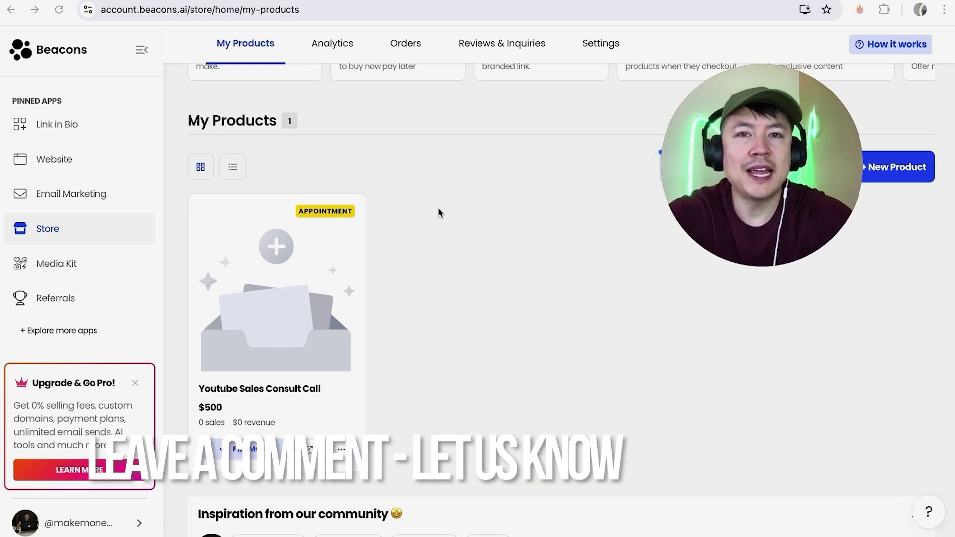
scroll(464, 212, up, 1)
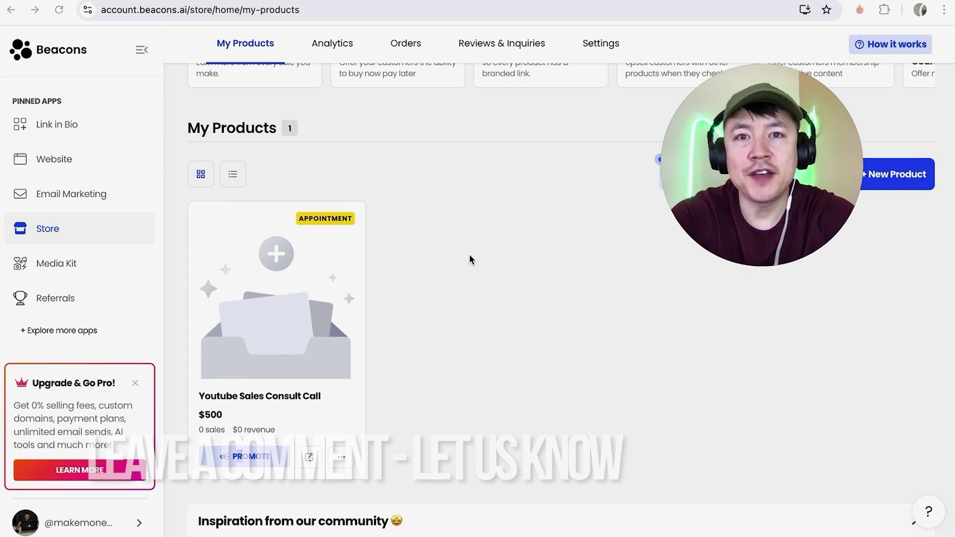